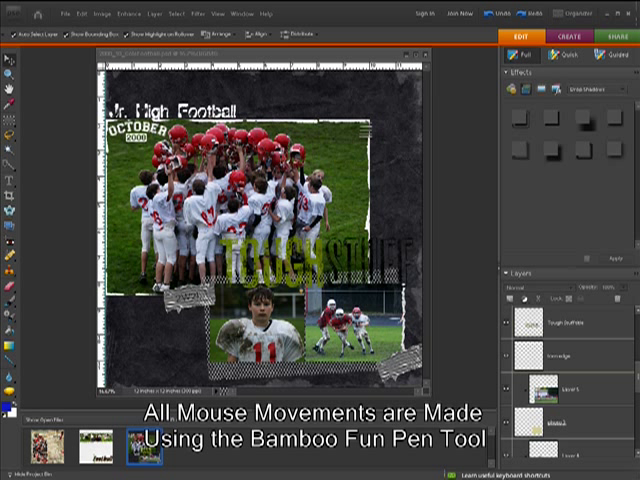
Make the Tough Stuff title layer active in the Layers palette
click(558, 328)
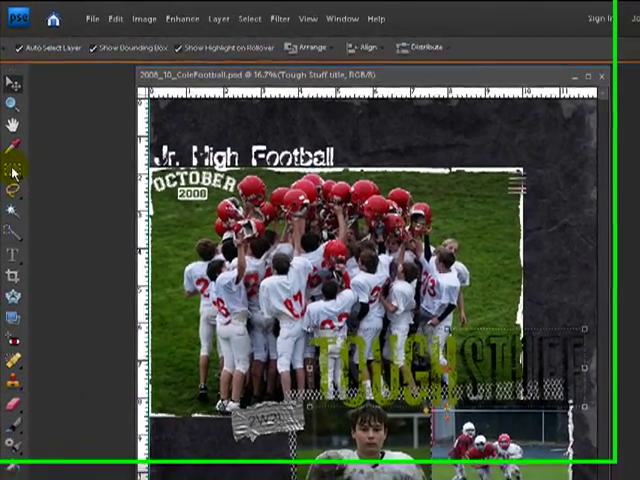
Cut the marquee-selected TOUGH letters and paste them back as their own new layer
click(10, 119)
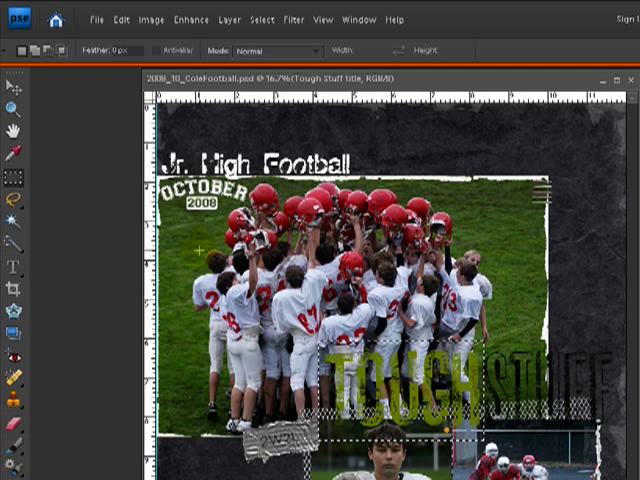
click(121, 19)
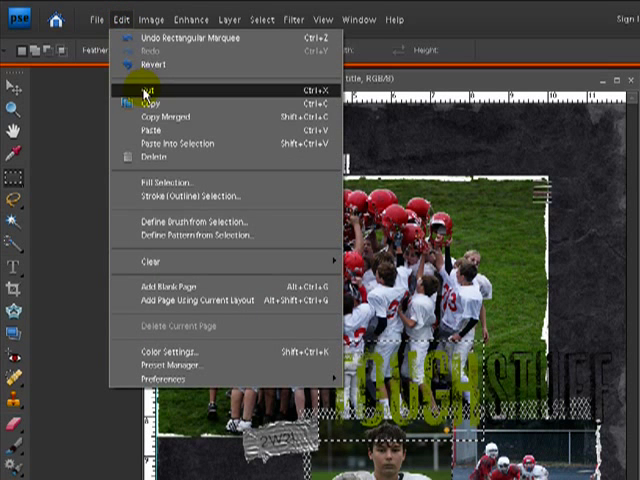
click(146, 90)
click(121, 20)
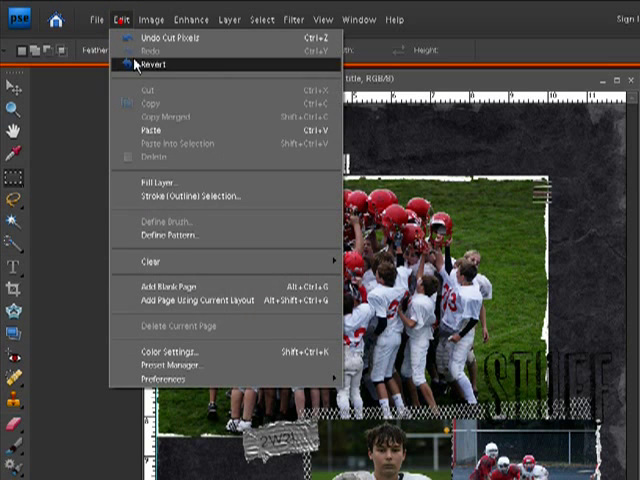
click(150, 130)
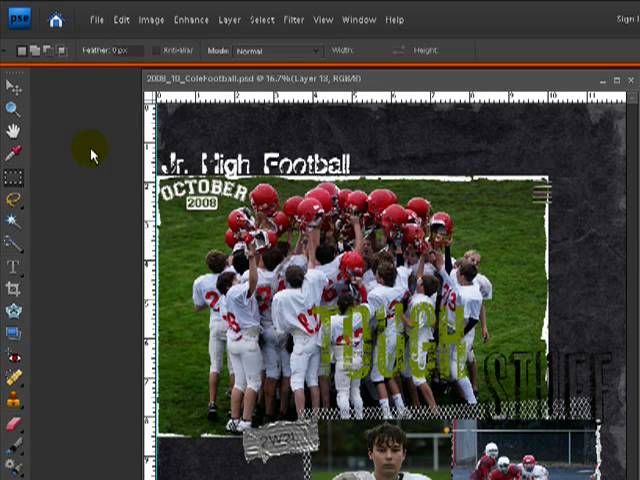
click(14, 88)
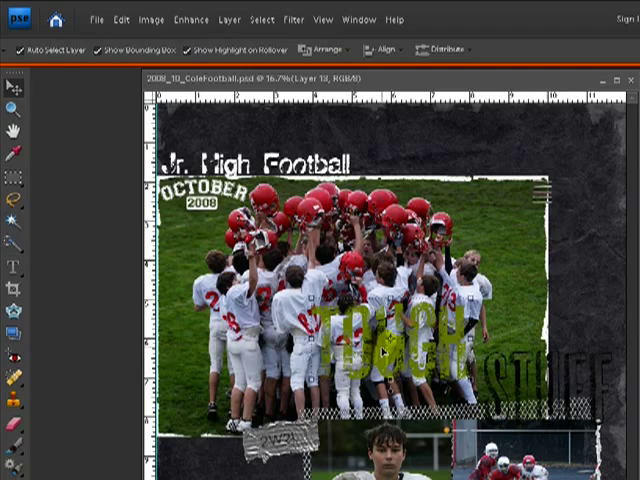
Move TOUGH lower on the photo and load its letter shapes as a selection from Layer 13
drag(380, 347, 399, 400)
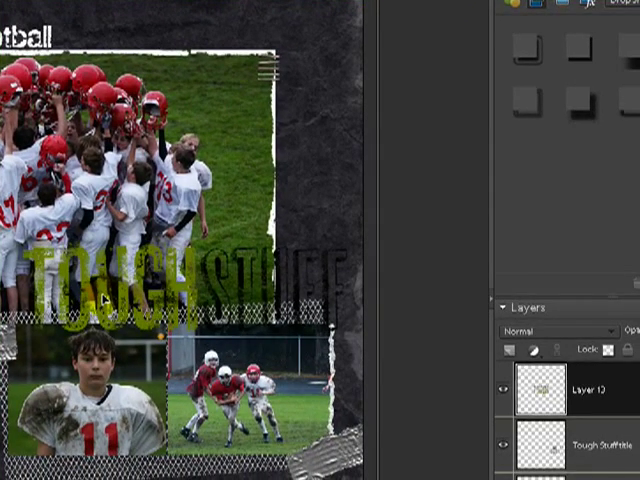
click(560, 398)
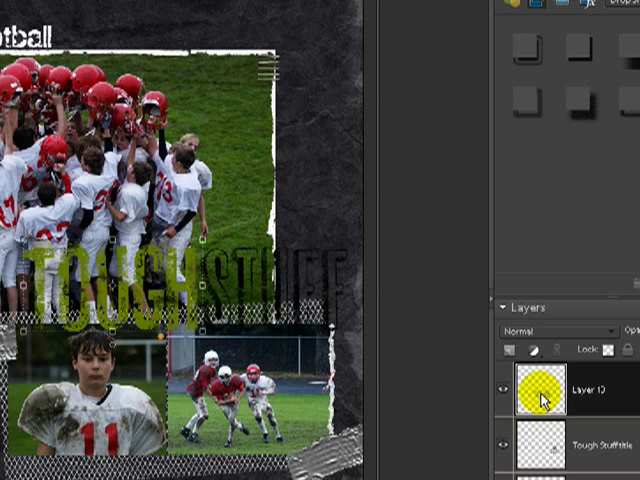
ctrl+click(540, 400)
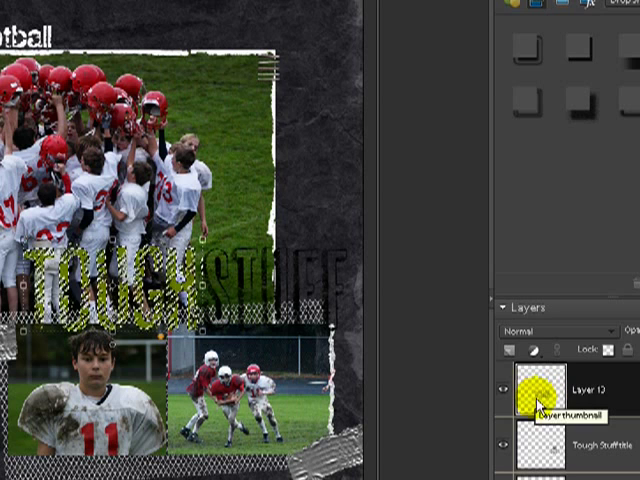
key(m)
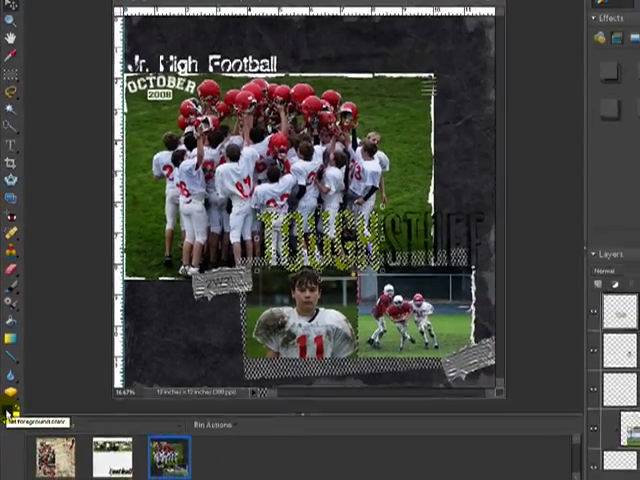
Set the foreground colour to a deep red sampled from a jersey number
click(8, 408)
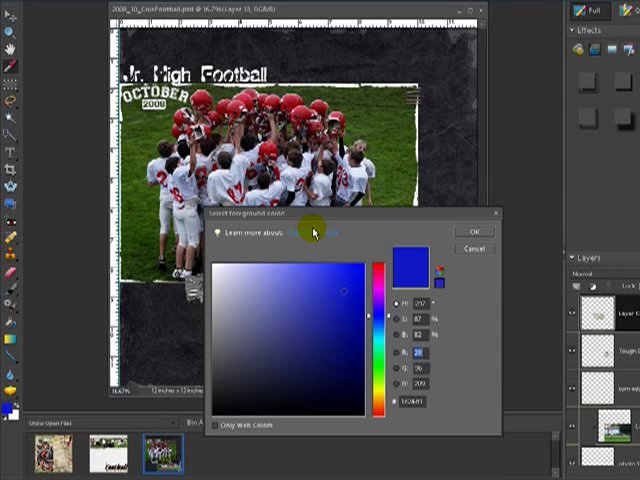
drag(314, 213, 452, 61)
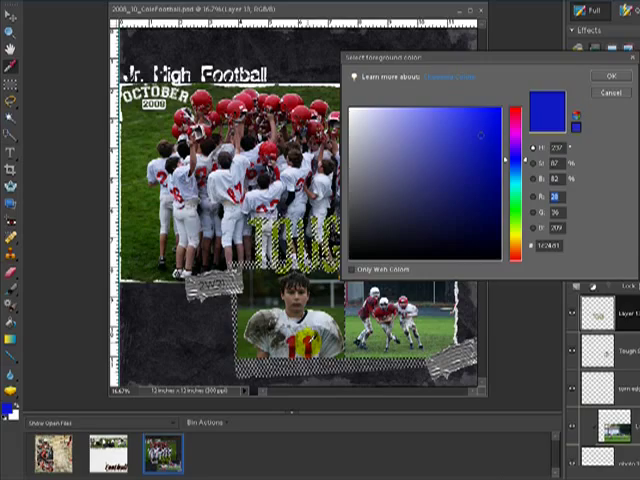
click(300, 232)
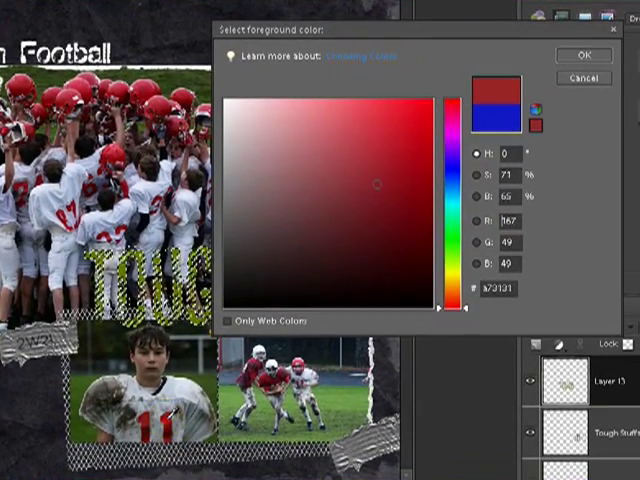
click(401, 208)
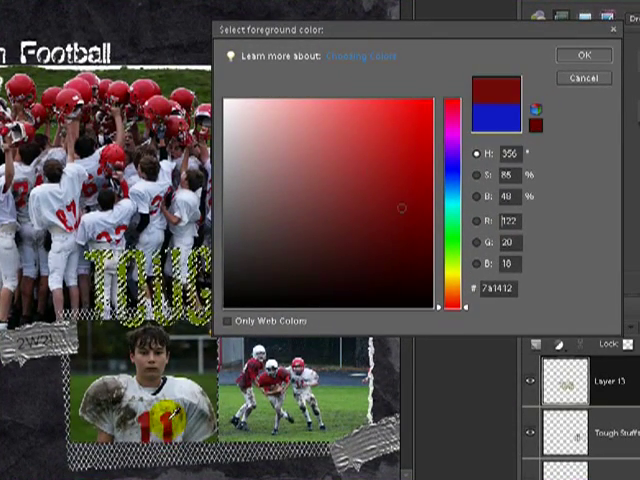
click(72, 145)
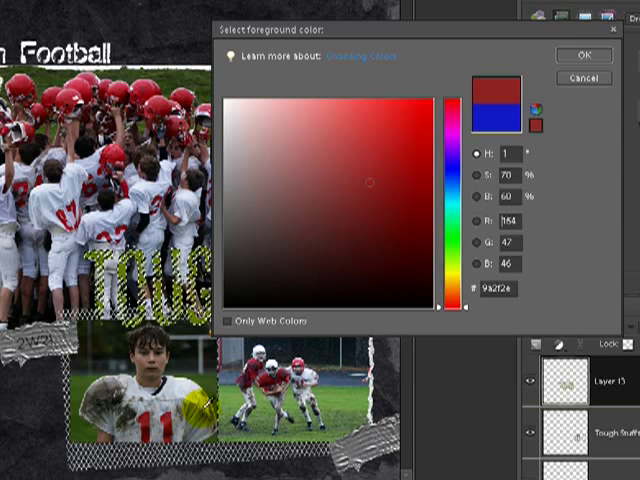
click(569, 57)
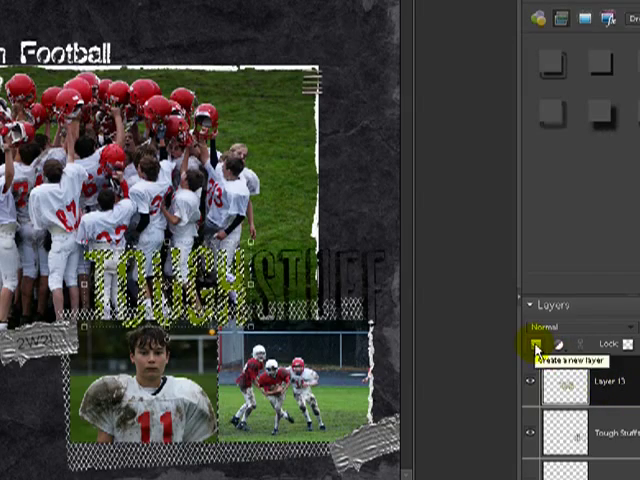
Add a new layer and brush red over the TOUGH letters with the 200 px round brush
click(536, 347)
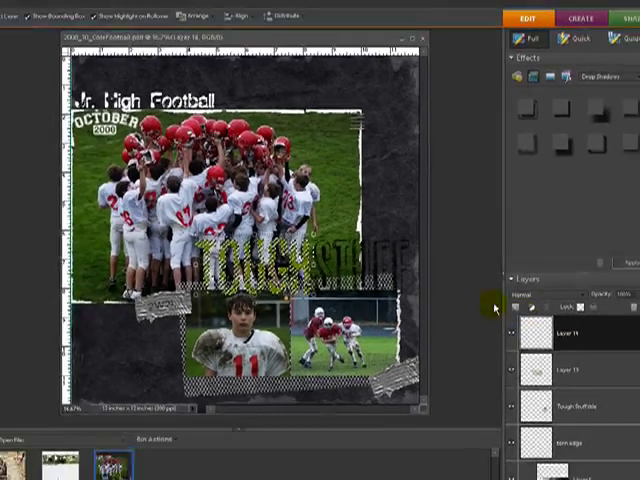
click(11, 301)
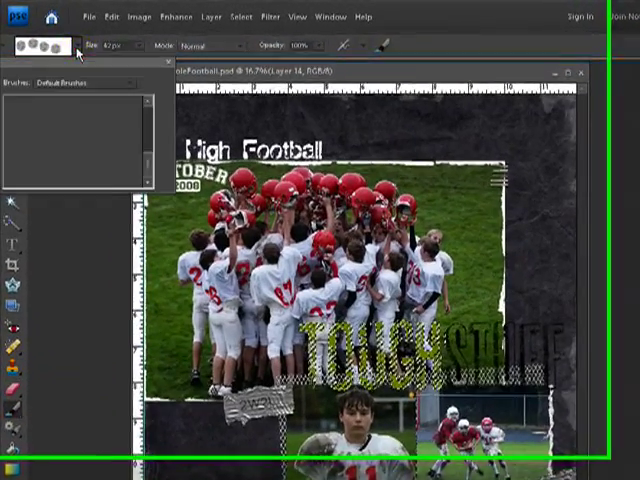
click(50, 34)
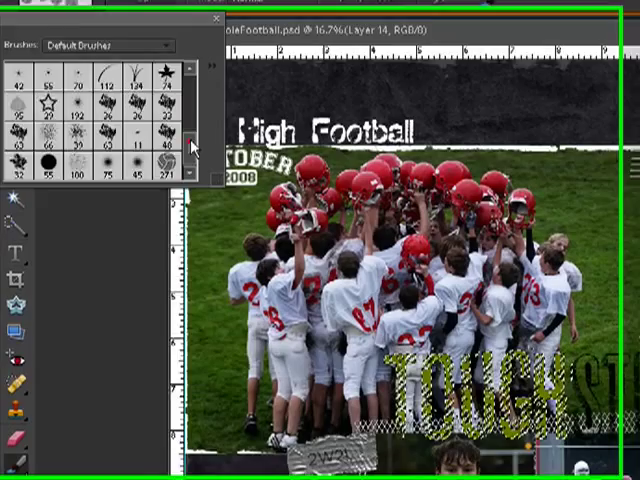
drag(192, 147, 197, 72)
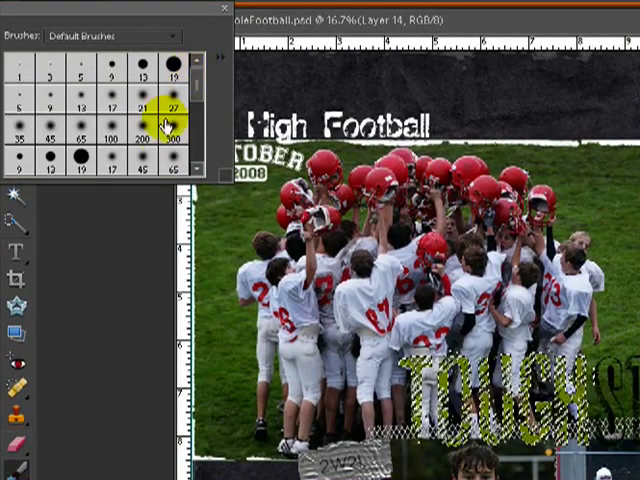
click(143, 129)
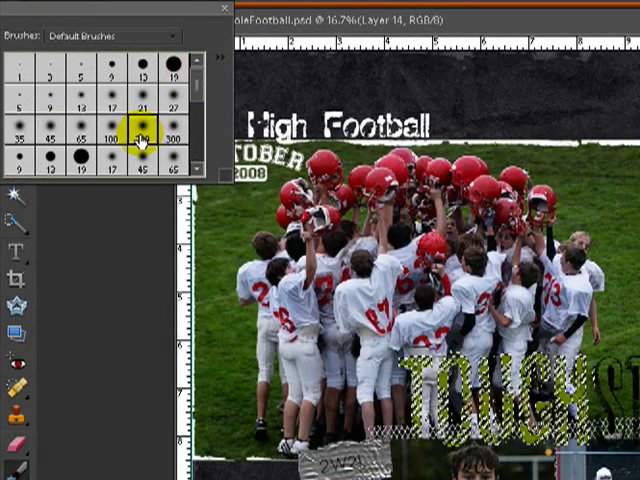
click(405, 355)
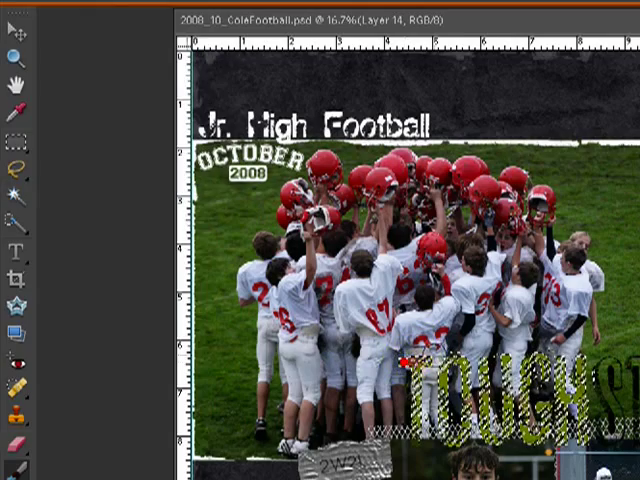
drag(405, 358, 460, 420)
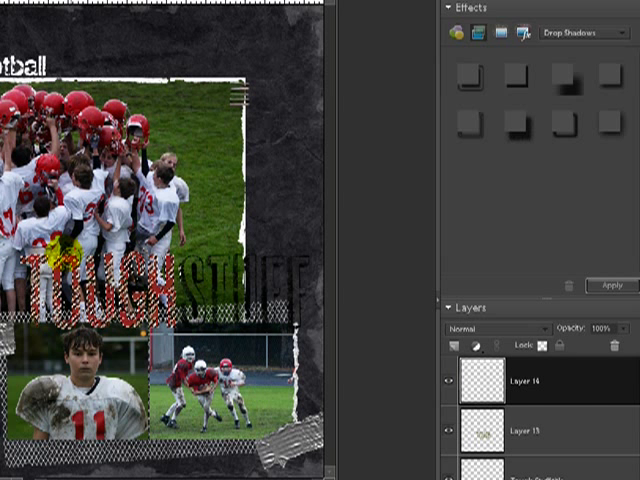
Finish the red paint, move Layer 15 above Layer 14 and delete it
drag(150, 295, 157, 264)
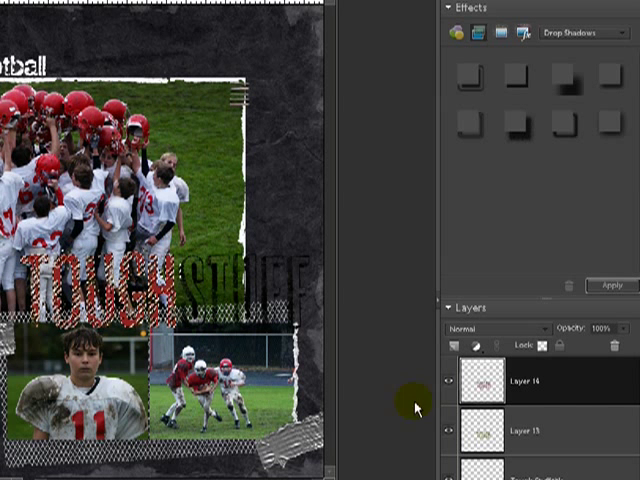
click(525, 443)
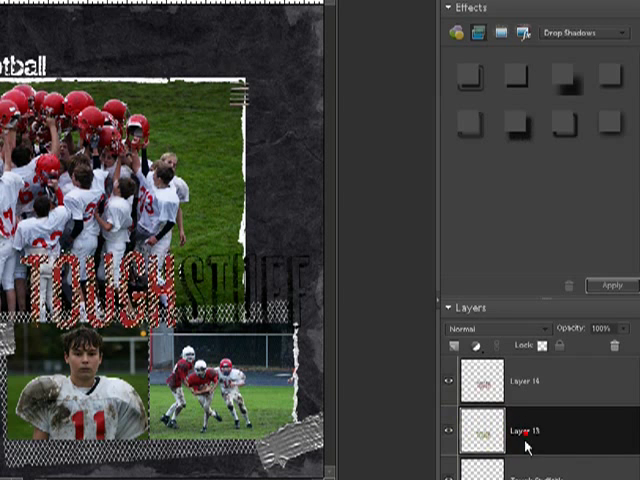
drag(525, 443, 574, 395)
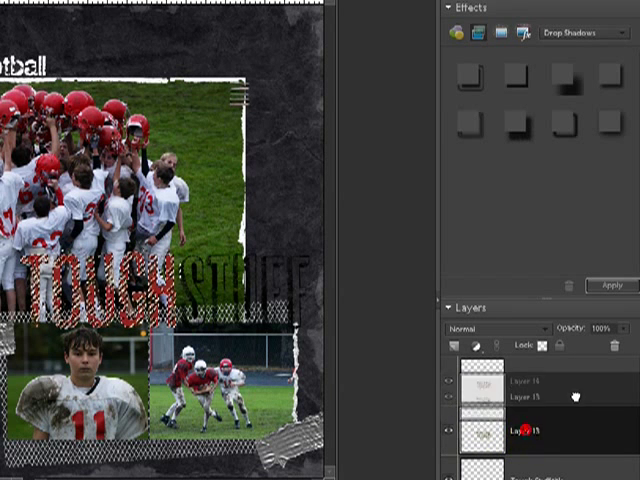
click(614, 347)
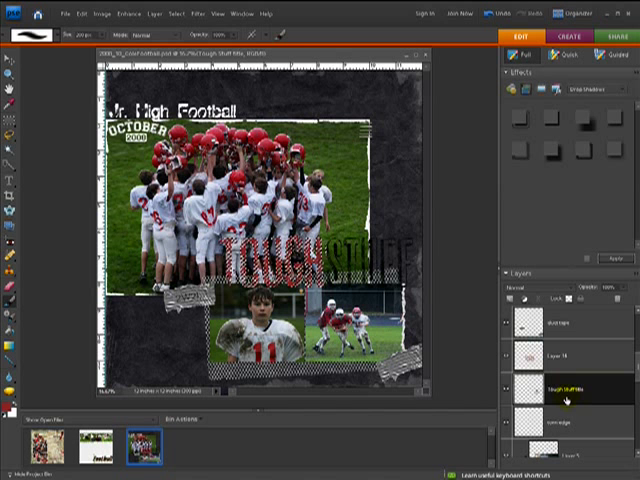
Deselect, load the Tough Stuff lettering outline as a selection and add a new empty layer above it
click(548, 396)
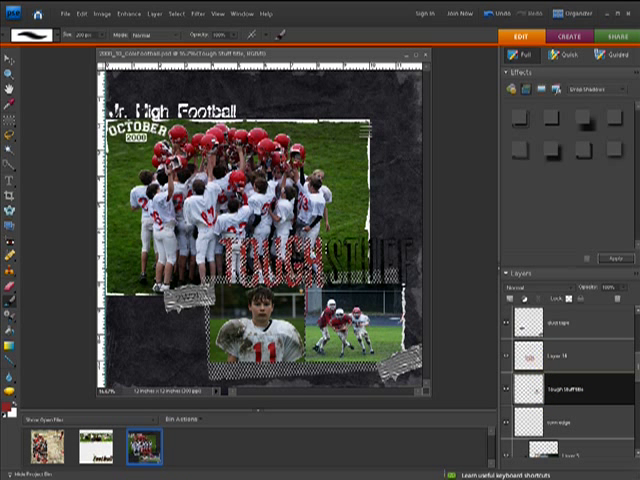
click(175, 14)
click(180, 32)
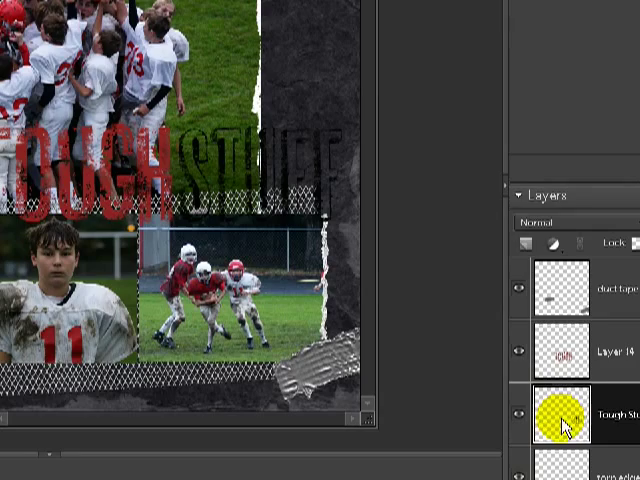
ctrl+click(570, 428)
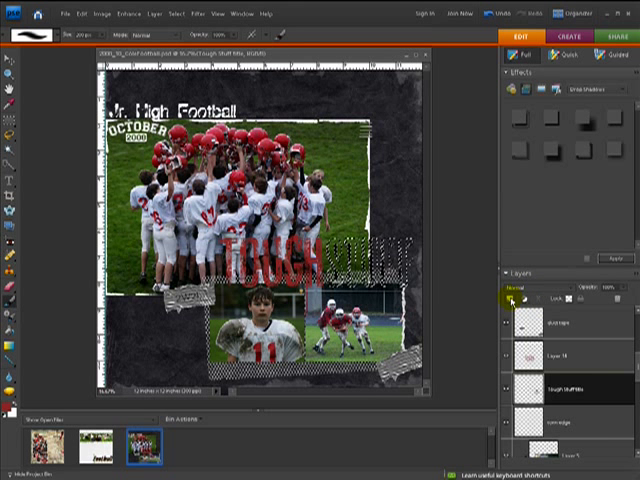
click(510, 299)
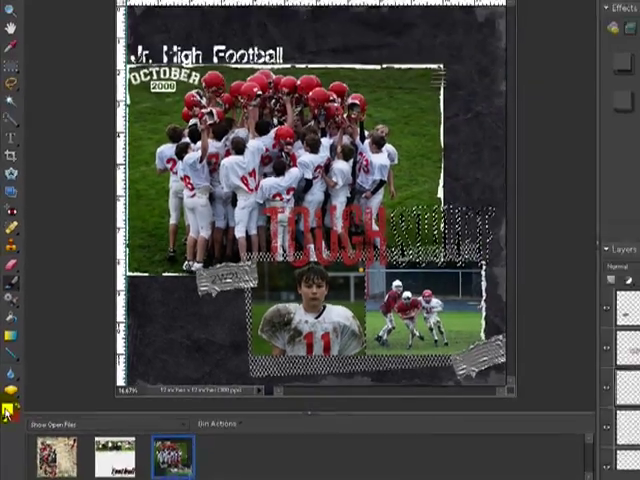
Set white as the foreground colour for filling the STUFF lettering
click(14, 414)
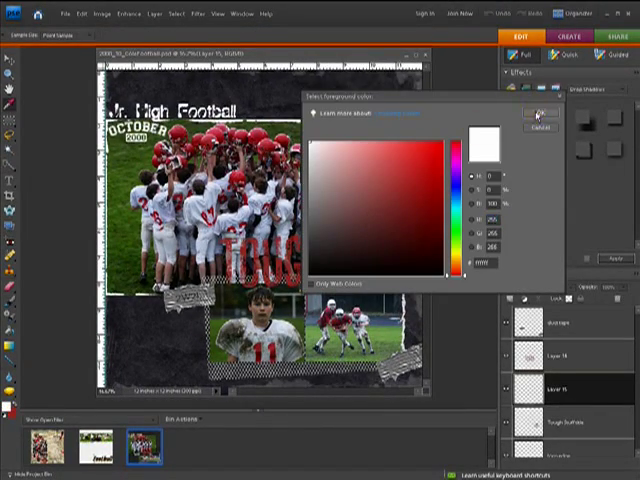
click(537, 115)
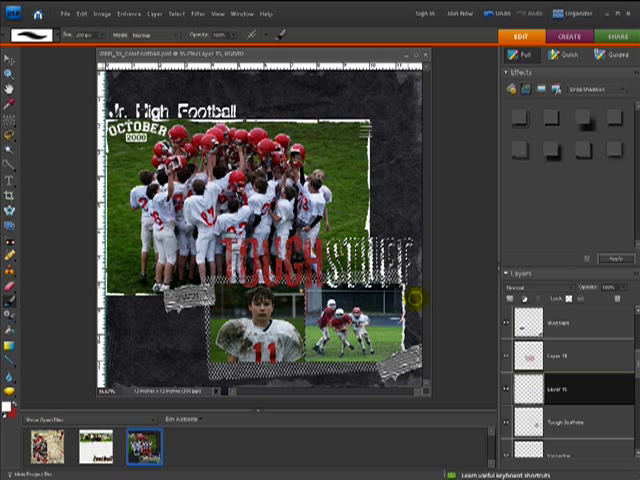
Move the Tough Stuff title layer to the top of the stack and deselect the lettering
click(563, 423)
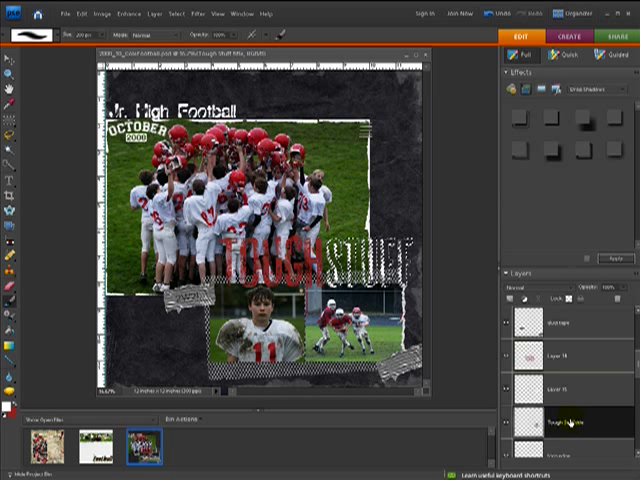
mouse_move(570, 423)
mouse_down()
mouse_move(614, 302)
mouse_move(613, 311)
mouse_up()
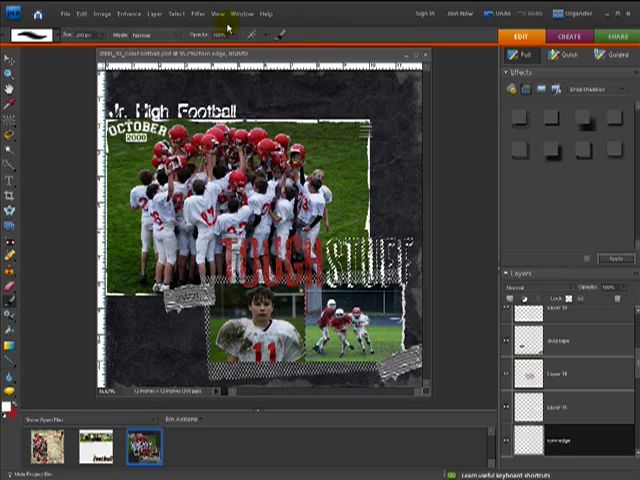
click(175, 14)
click(178, 37)
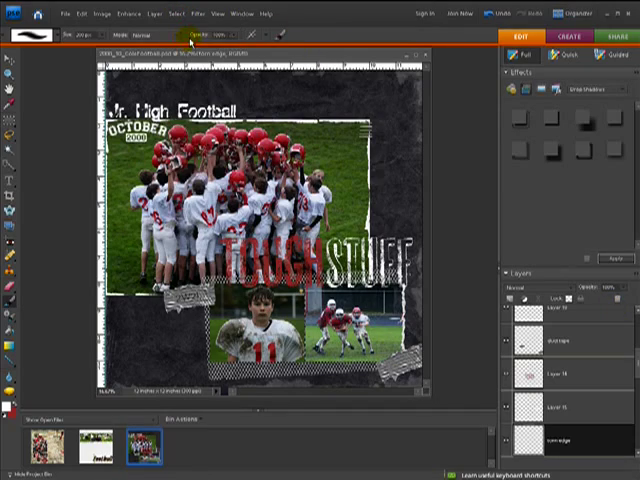